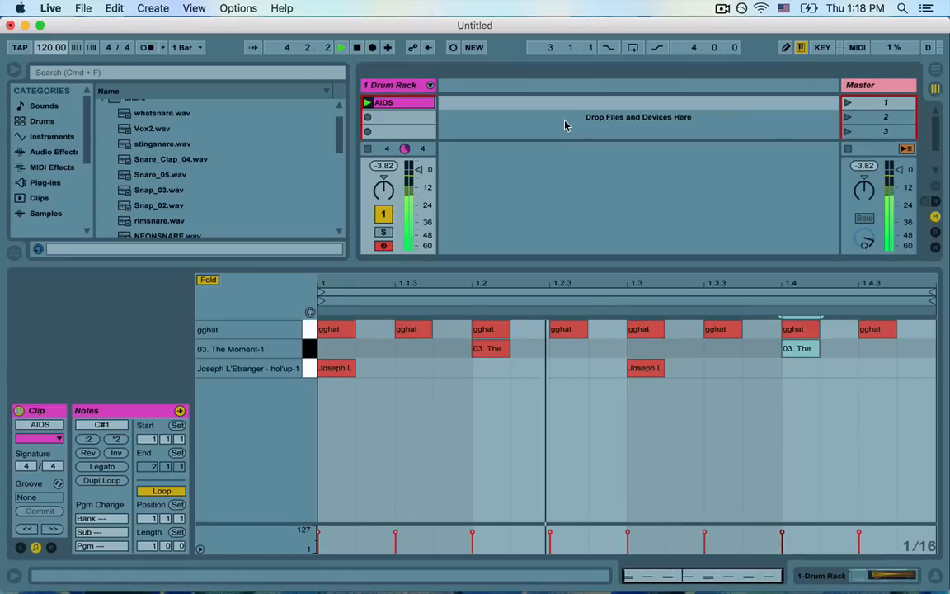
# Stop playback and set the song tempo to 90 BPM.
pyautogui.press('space')
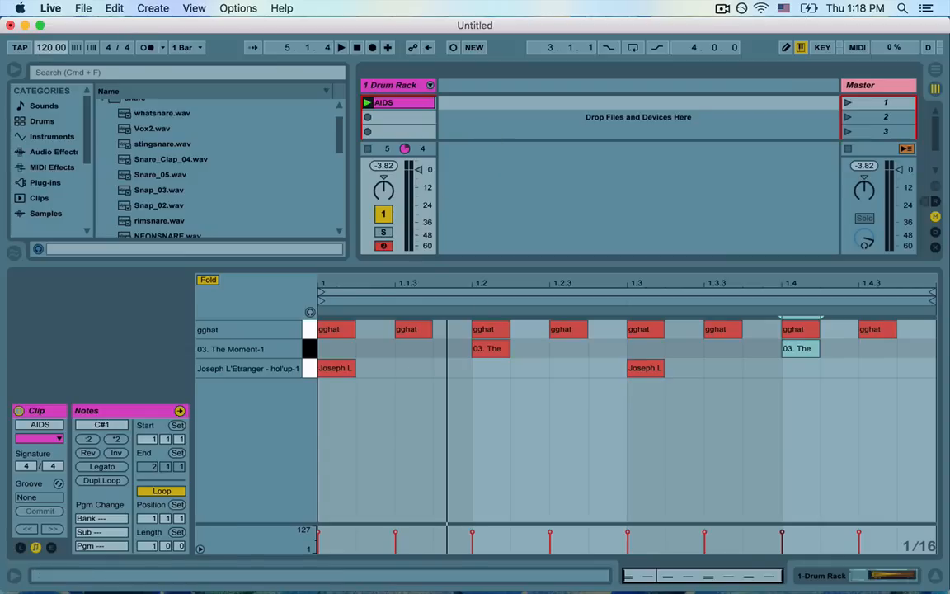
pyautogui.moveTo(51, 47); pyautogui.dragTo(51, 55)
# Delete all kick and snare notes from the clip, keeping only the gghat notes.
pyautogui.click(876, 372)
pyautogui.moveTo(876, 372); pyautogui.dragTo(312, 347)
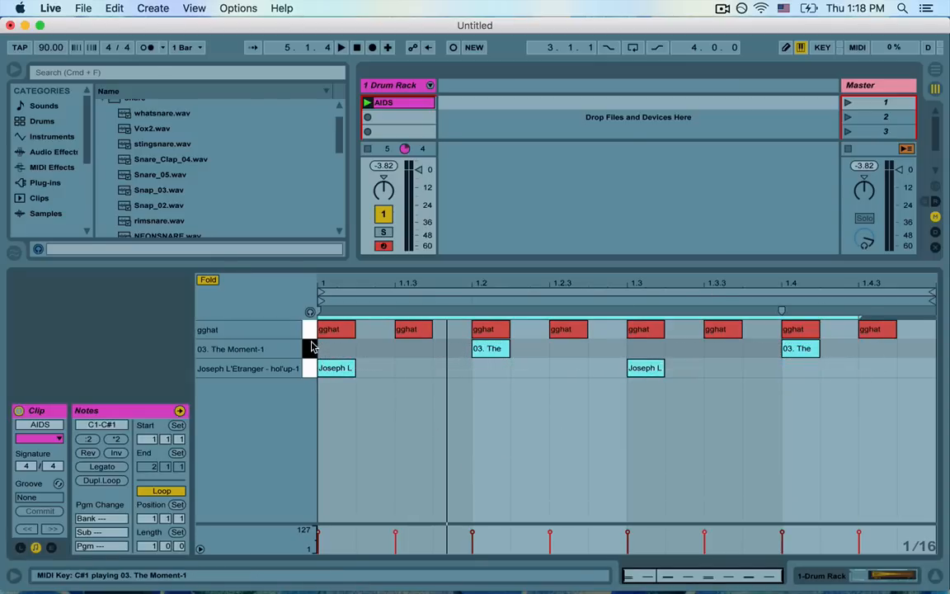
pyautogui.press('Delete')
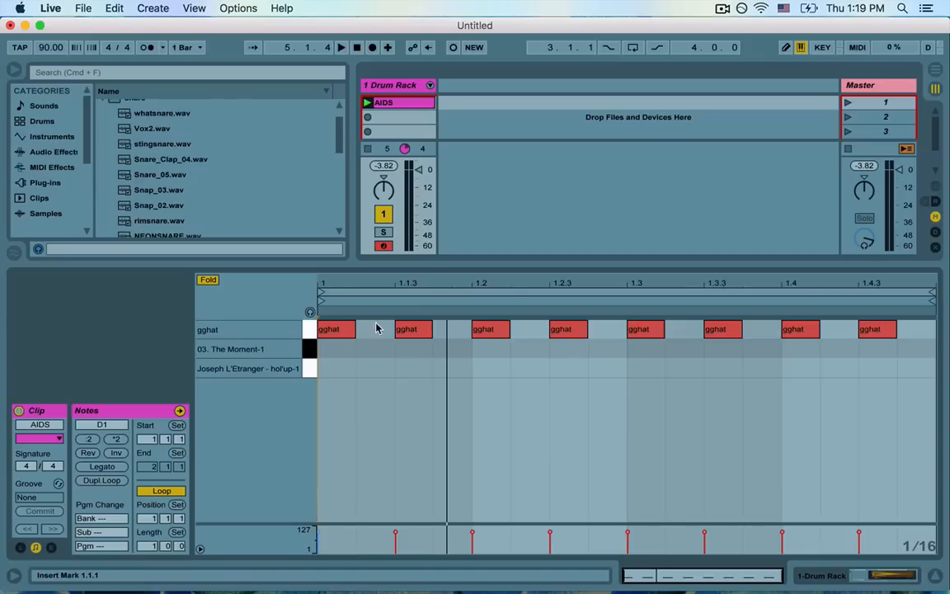
# Lower the off-beat gghat velocities to 11 at 1.1.3, 14 at 1.2.3, 22 at 1.3.3 and 6 at 1.4.3.
pyautogui.click(396, 536)
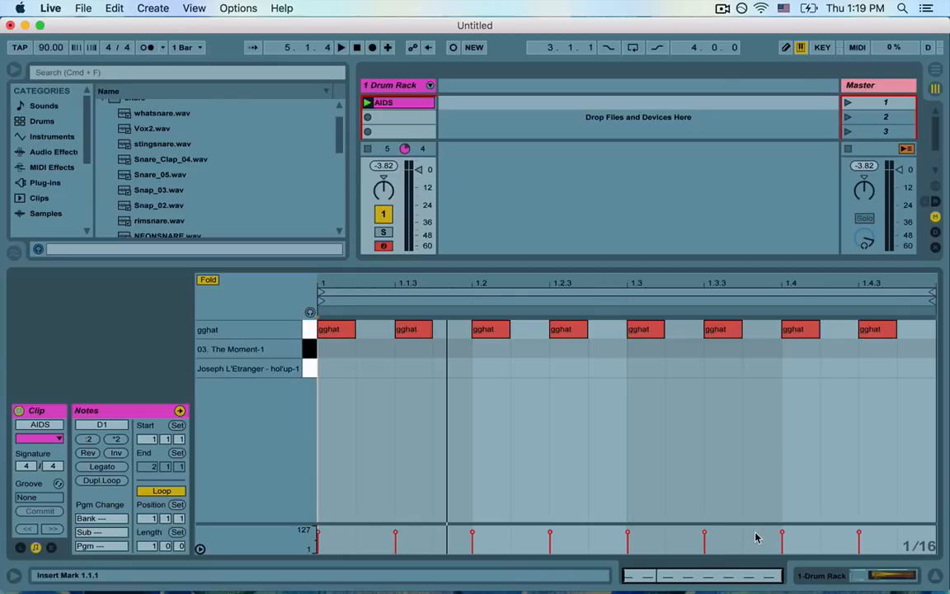
pyautogui.click(397, 536)
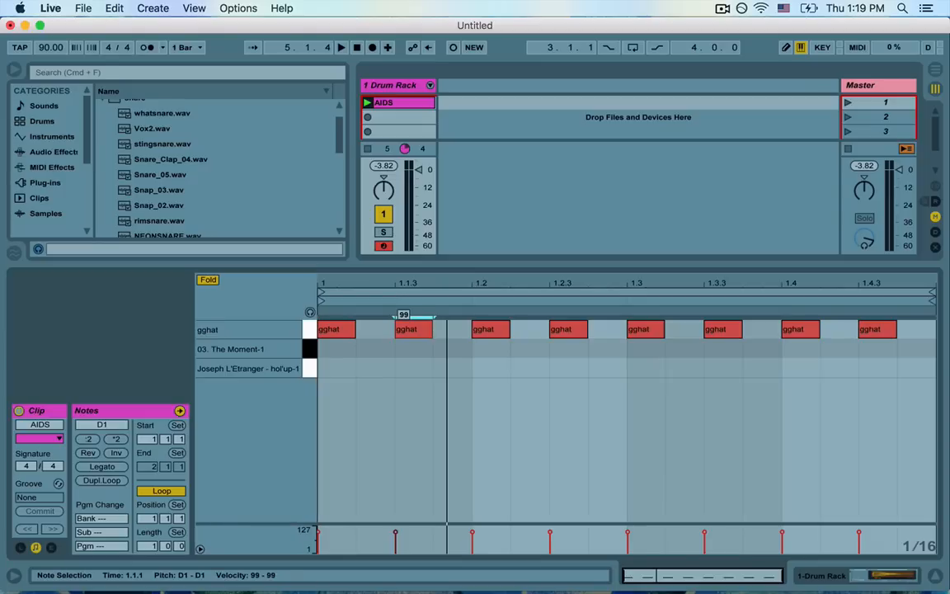
pyautogui.moveTo(396, 533); pyautogui.dragTo(396, 542)
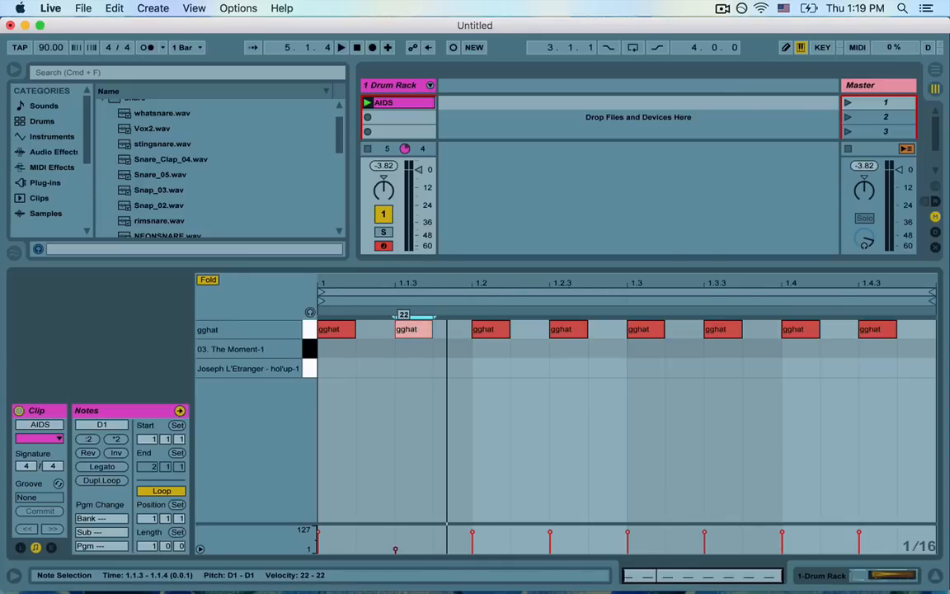
pyautogui.moveTo(396, 549); pyautogui.dragTo(397, 538)
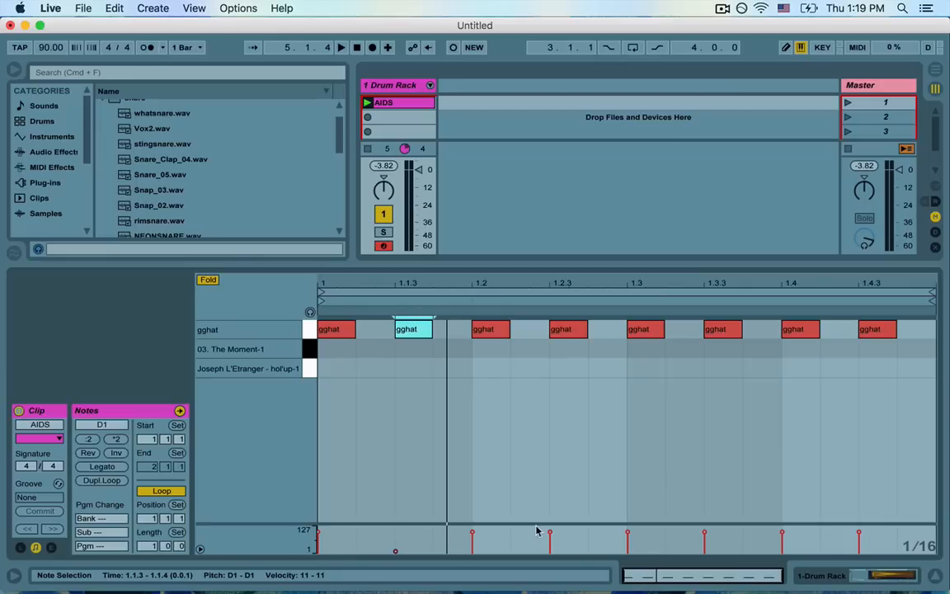
pyautogui.moveTo(550, 533); pyautogui.dragTo(550, 548)
pyautogui.moveTo(704, 532); pyautogui.dragTo(705, 548)
pyautogui.moveTo(858, 537); pyautogui.dragTo(859, 551)
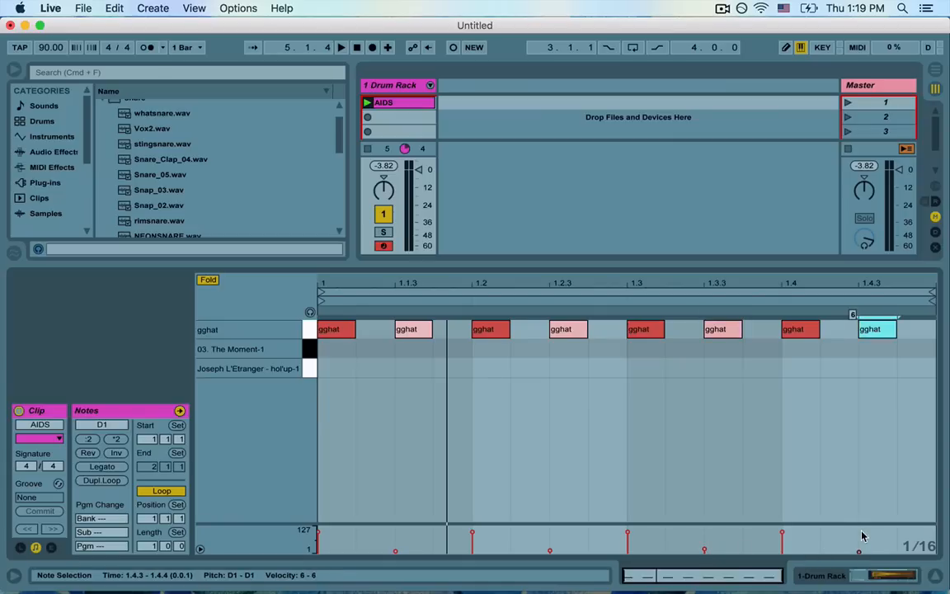
# Clear the note selection and play the clip to hear the hi-hat velocity changes.
pyautogui.click(744, 388)
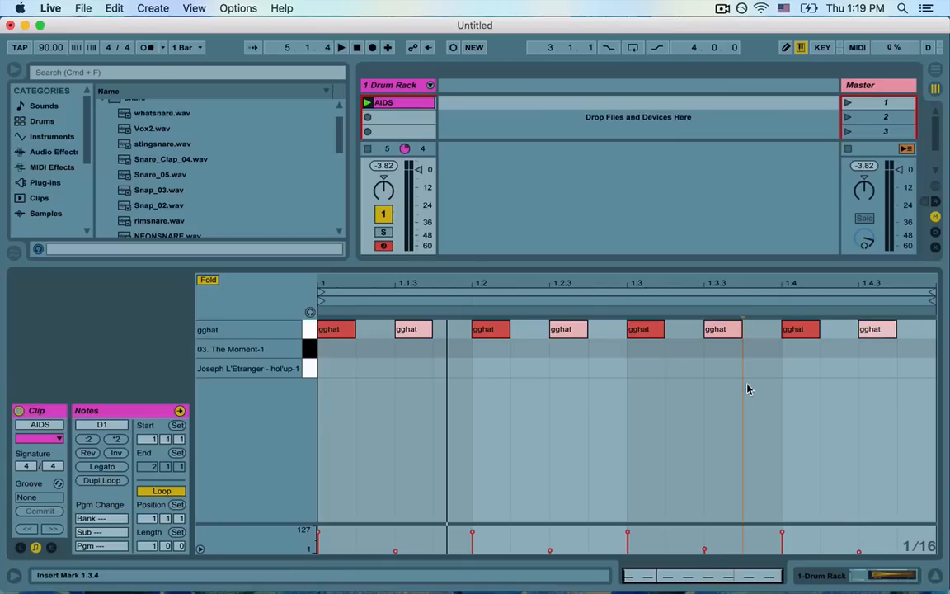
pyautogui.click(367, 102)
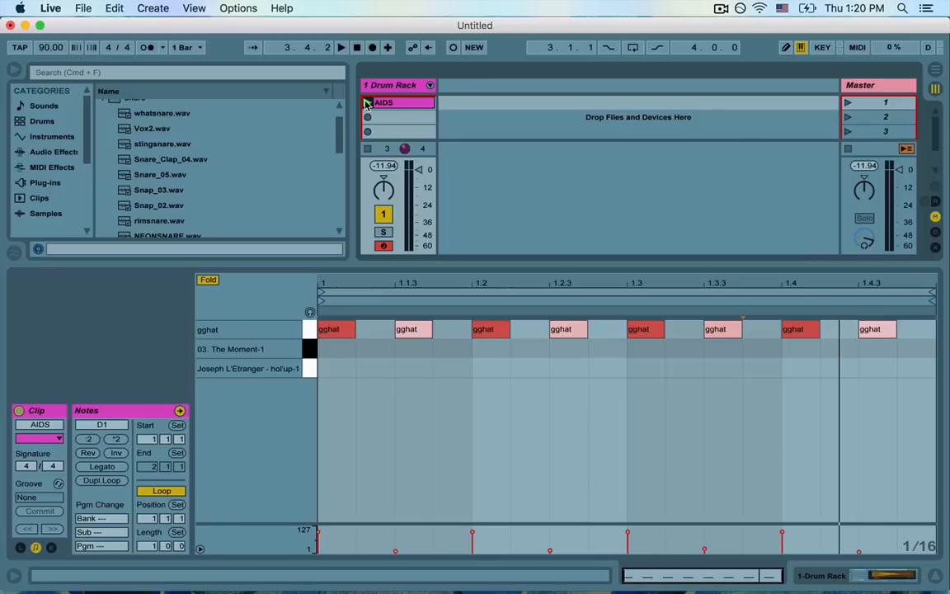
pyautogui.click(367, 103)
# Nudge the four quiet off-beat gghat notes at 1.1.3, 1.2.3, 1.3.3 and 1.4.3 slightly later off the grid.
pyautogui.click(402, 330)
pyautogui.moveTo(405, 345); pyautogui.dragTo(406, 346)
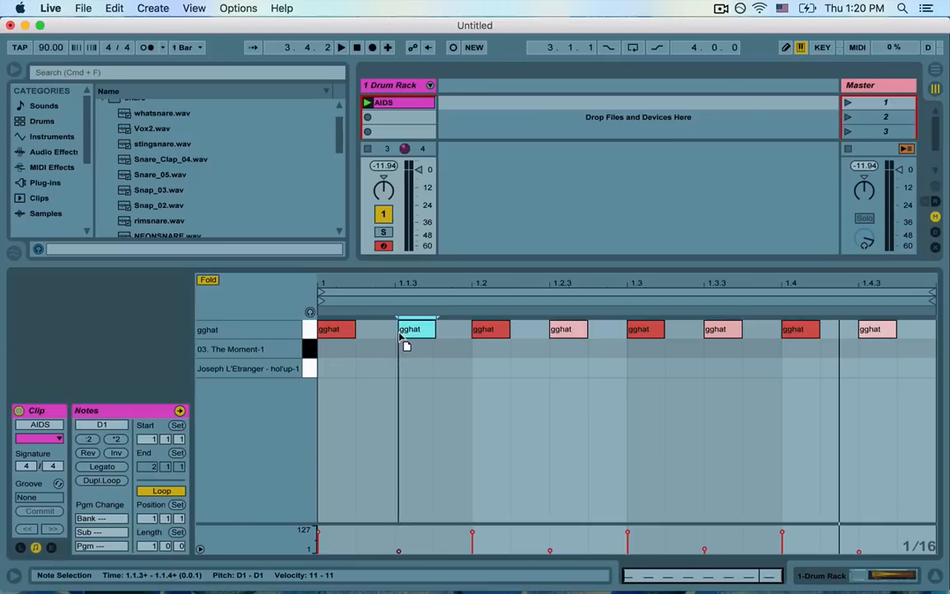
pyautogui.click(575, 332)
pyautogui.moveTo(575, 334); pyautogui.dragTo(581, 346)
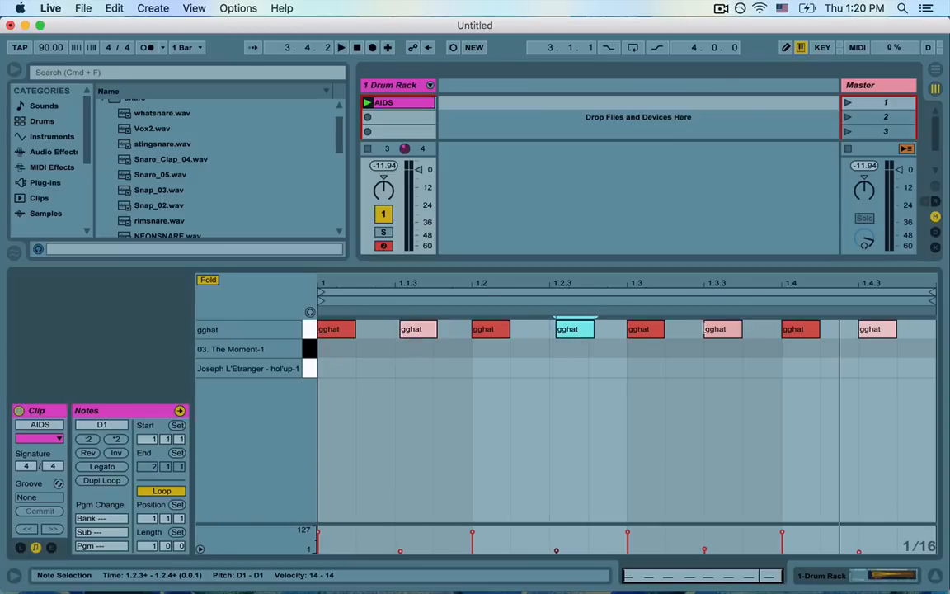
pyautogui.moveTo(717, 334); pyautogui.dragTo(720, 336)
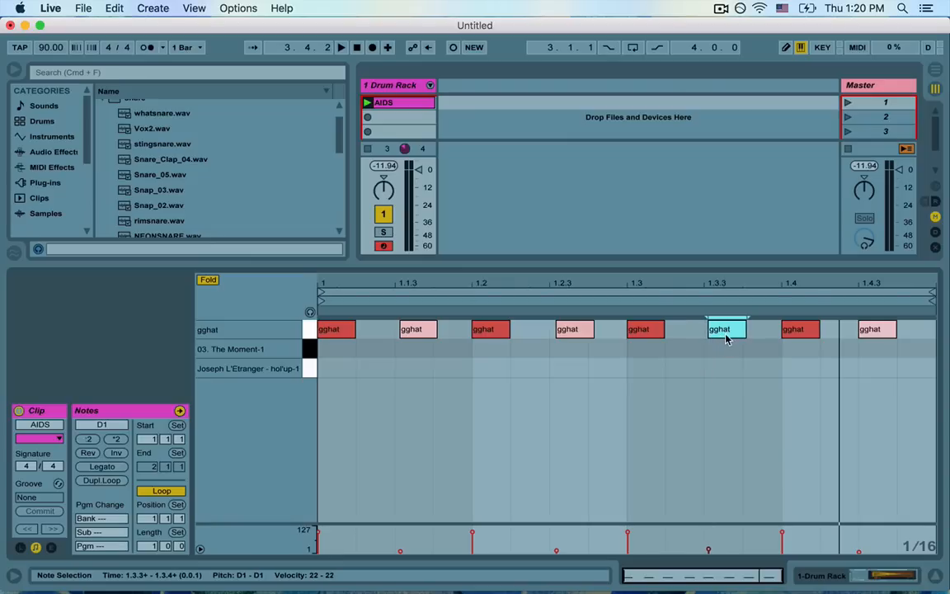
pyautogui.moveTo(870, 338); pyautogui.dragTo(873, 343)
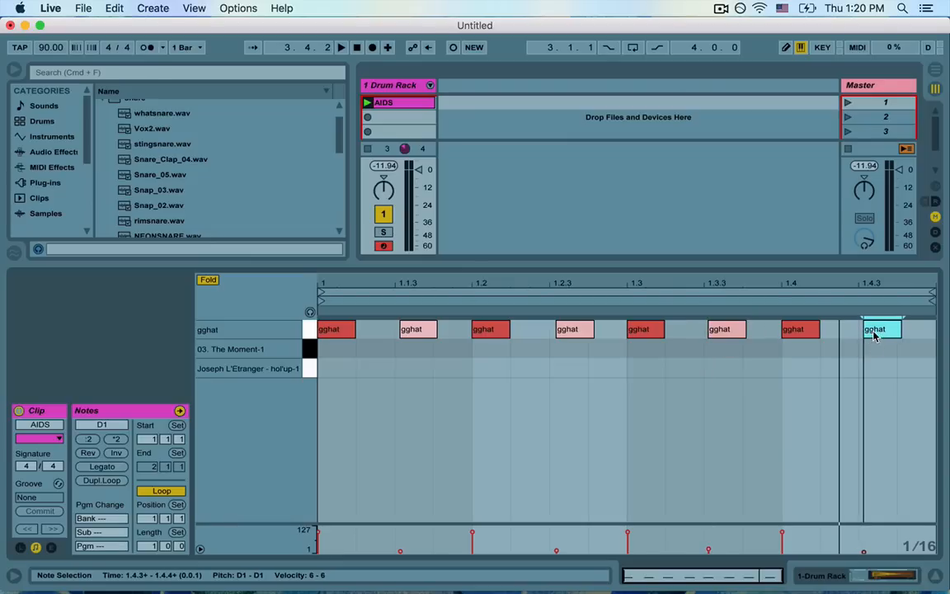
pyautogui.click(716, 333)
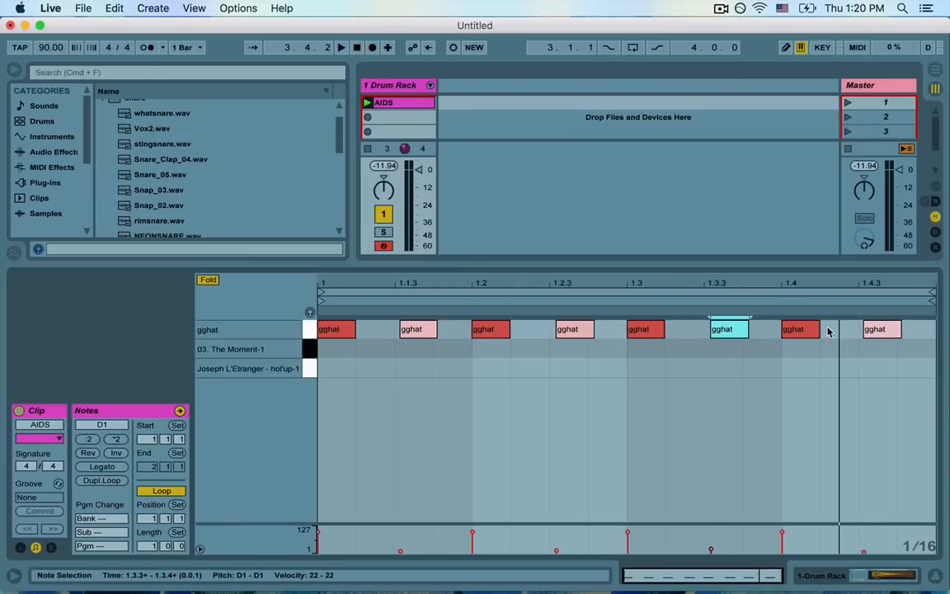
pyautogui.click(875, 333)
pyautogui.click(569, 331)
# Nudge the loud gghat notes on beats 1.2, 1.3 and 1.4 slightly earlier than the grid.
pyautogui.click(476, 333)
pyautogui.moveTo(476, 333); pyautogui.dragTo(472, 335)
pyautogui.click(640, 338)
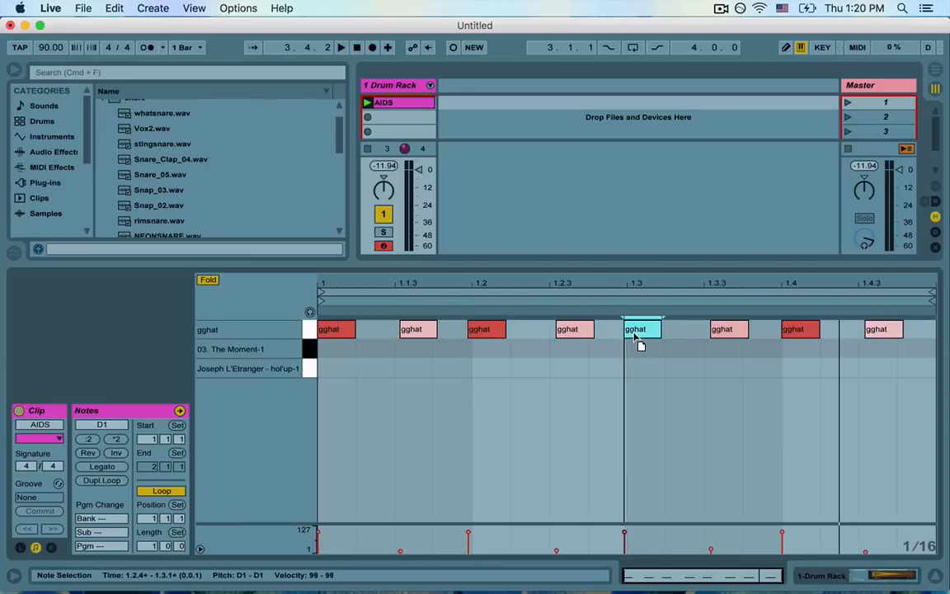
pyautogui.click(795, 332)
pyautogui.moveTo(790, 329); pyautogui.dragTo(792, 330)
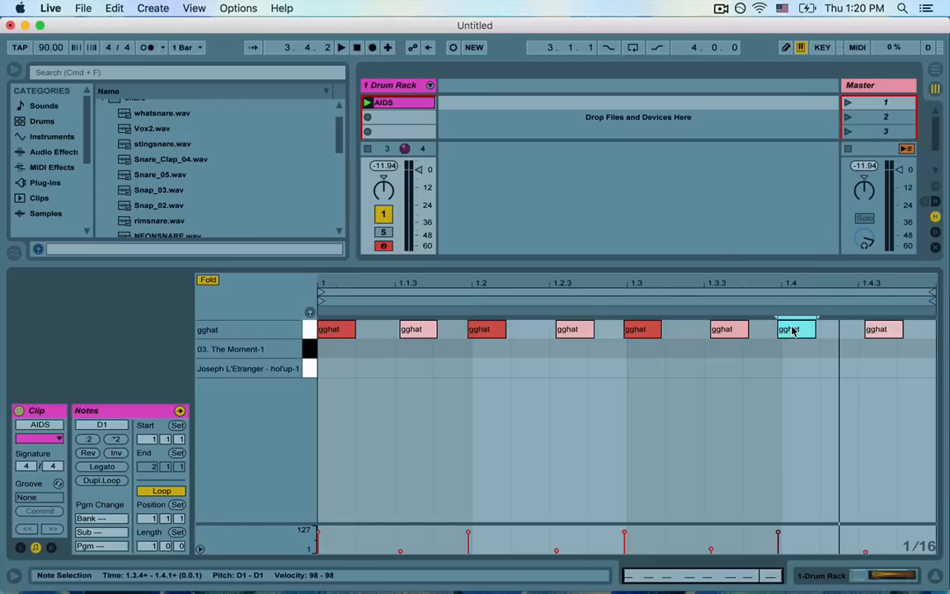
pyautogui.click(415, 331)
pyautogui.click(577, 333)
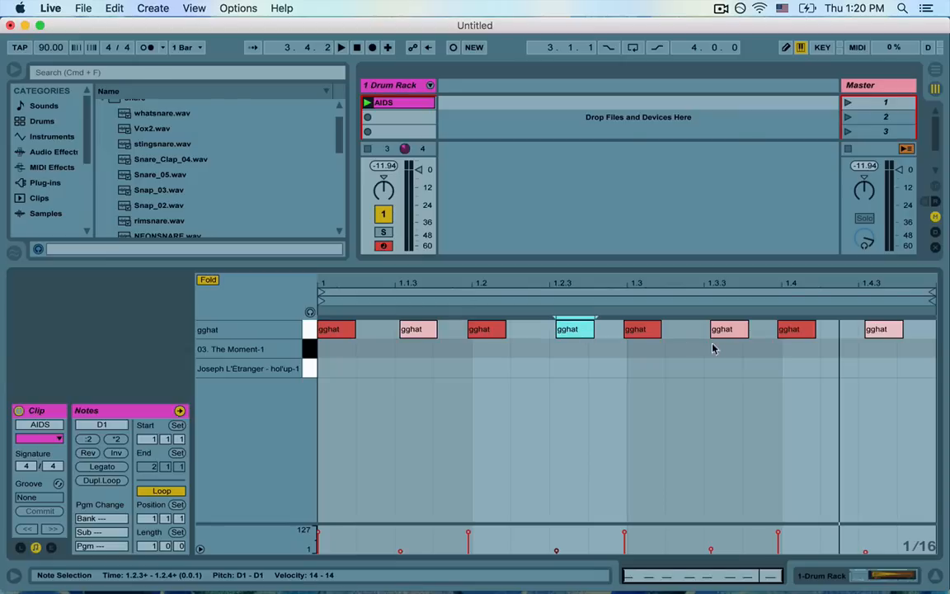
pyautogui.click(739, 335)
pyautogui.click(883, 330)
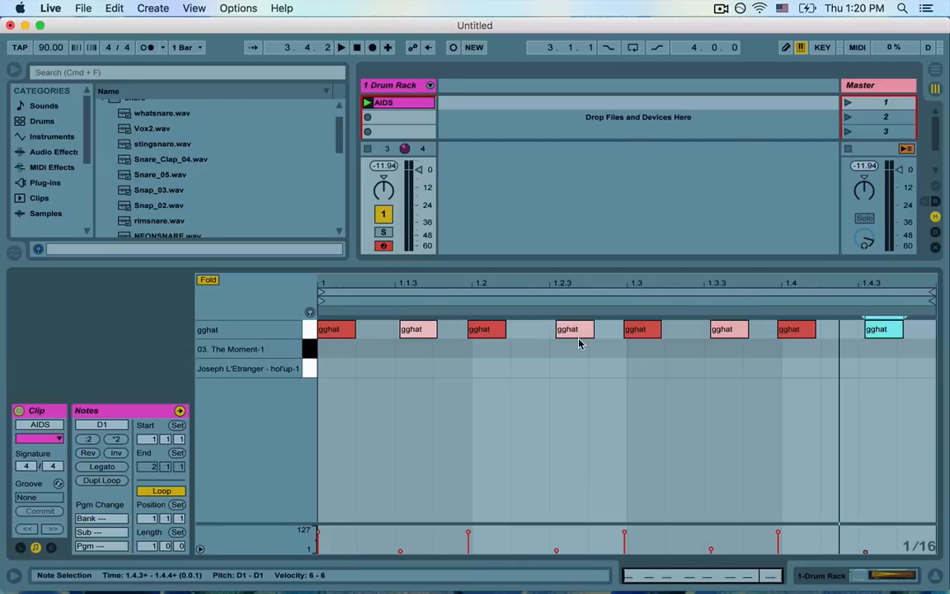
pyautogui.click(476, 335)
pyautogui.click(638, 334)
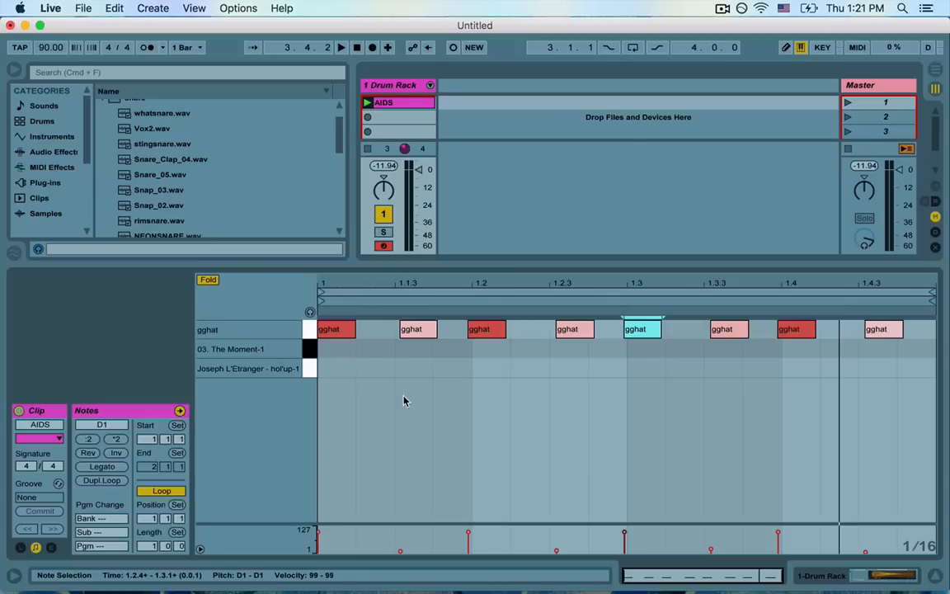
# Draw sixteenth-length kick notes on beats 1 and 3 and 03. The Moment-1 snare notes on beats 2 and 4.
pyautogui.press('b')
pyautogui.click(338, 368)
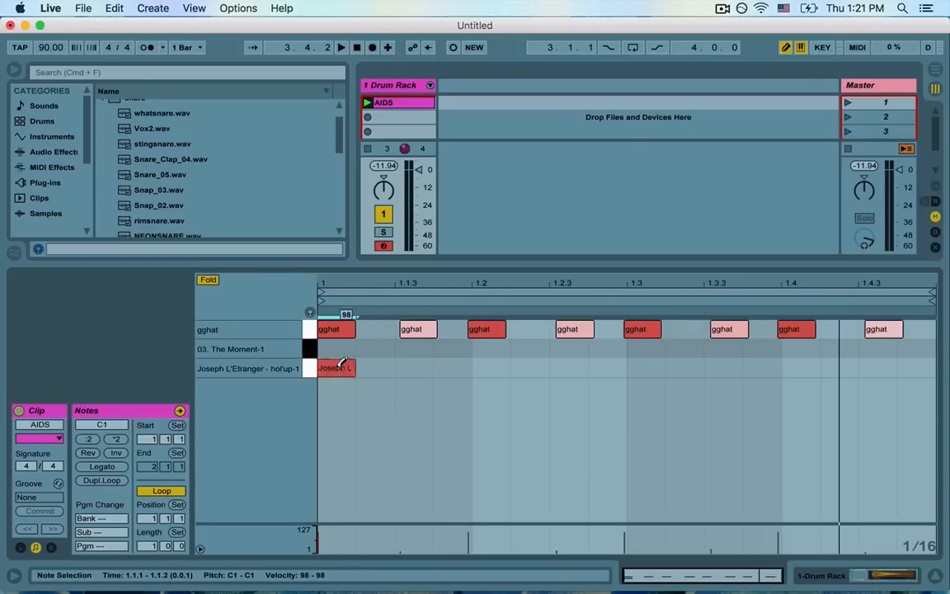
pyautogui.click(494, 350)
pyautogui.press('b')
pyautogui.press('b')
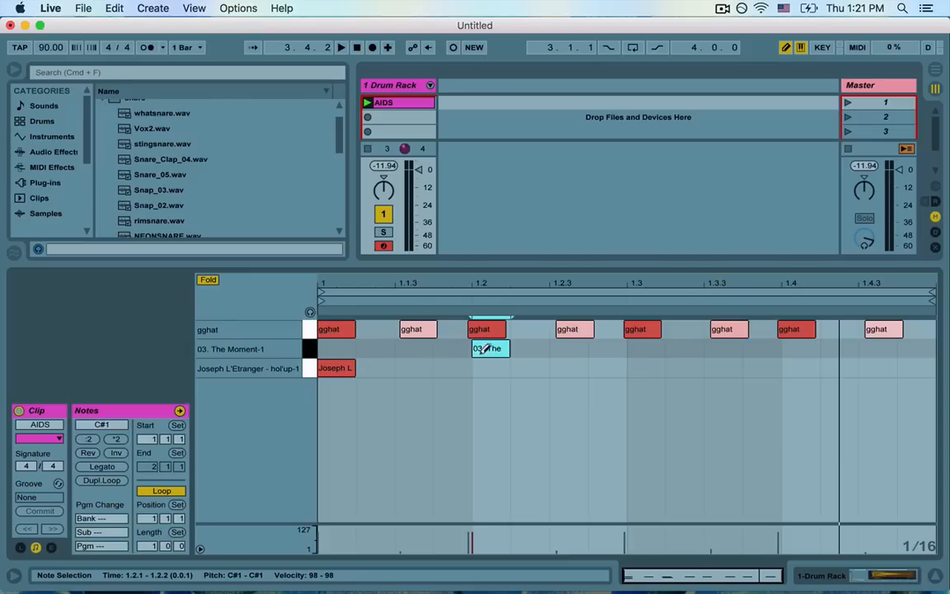
pyautogui.click(652, 370)
pyautogui.press('b')
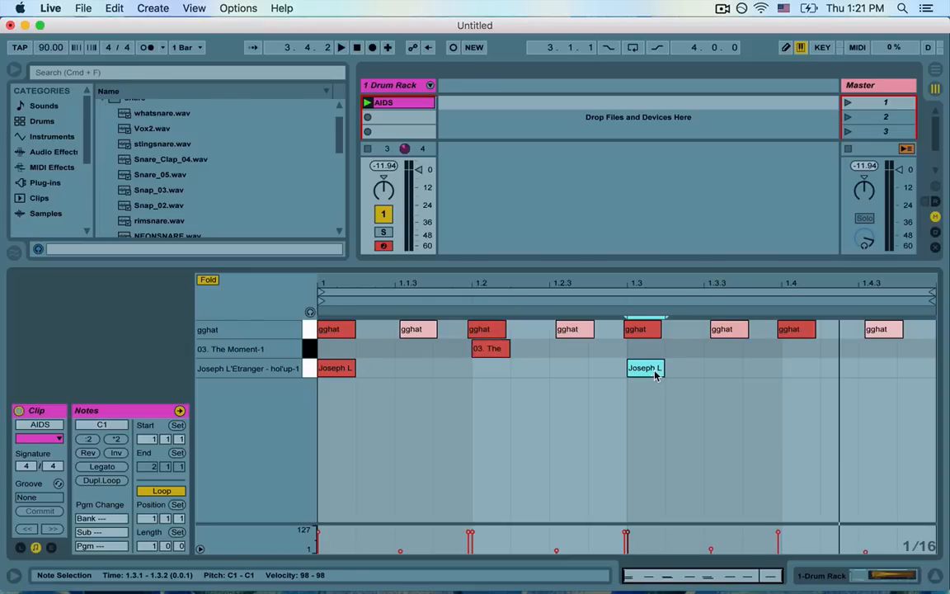
pyautogui.press('b')
pyautogui.click(804, 348)
pyautogui.press('b')
# Nudge the beat 3 kick and both snare notes slightly earlier to line up with the hats, and play back the clip.
pyautogui.moveTo(805, 349); pyautogui.dragTo(802, 366)
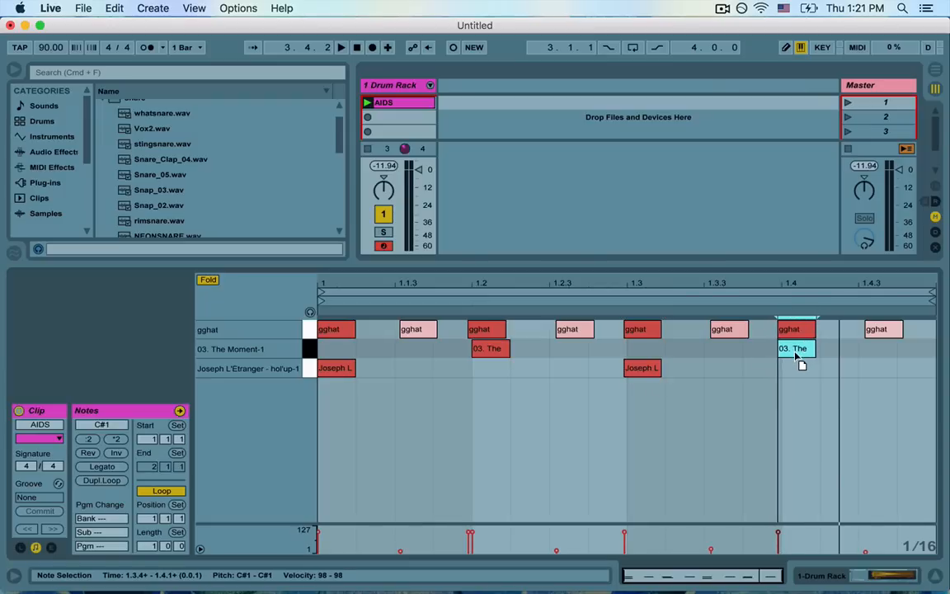
pyautogui.click(500, 349)
pyautogui.moveTo(500, 353); pyautogui.dragTo(499, 363)
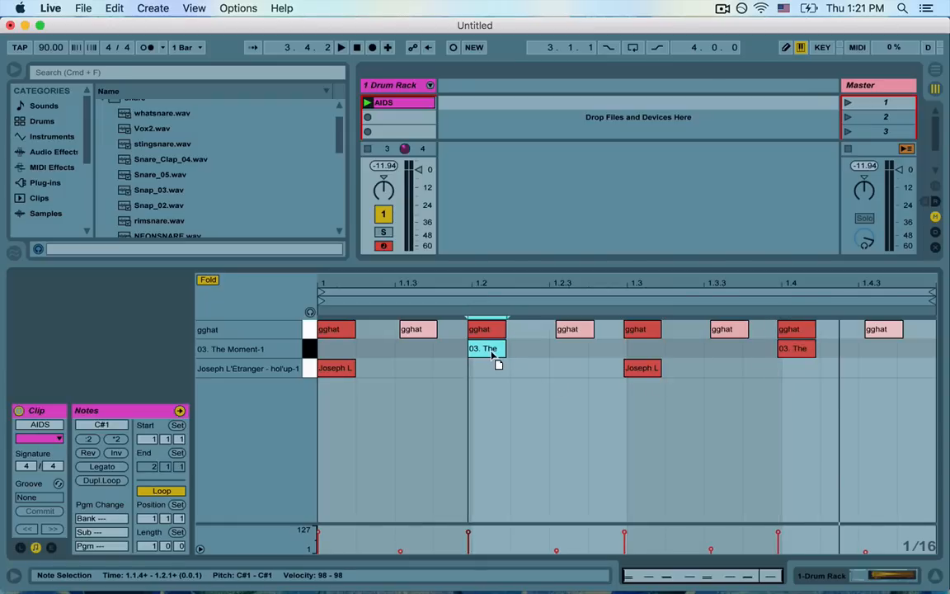
pyautogui.click(367, 101)
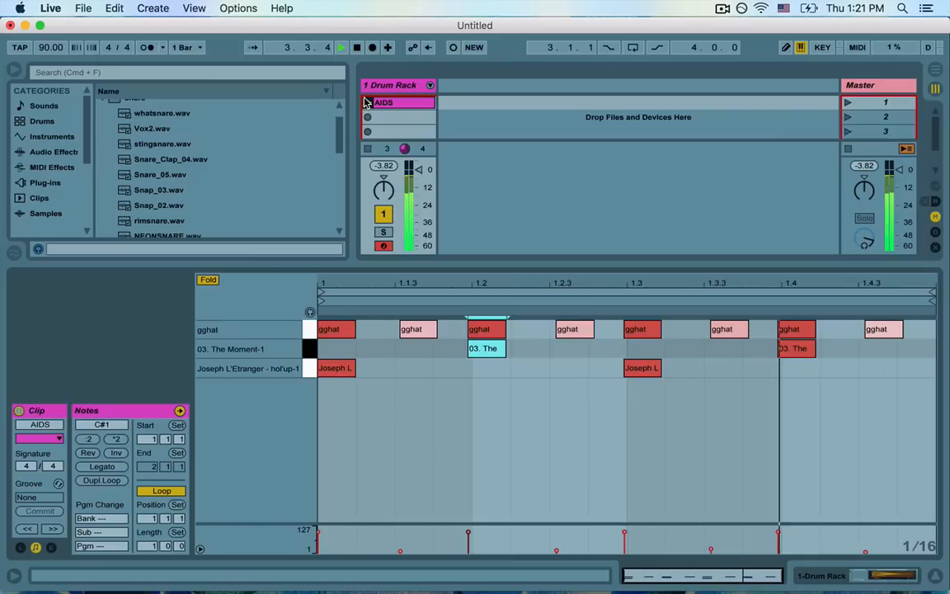
pyautogui.press('space')
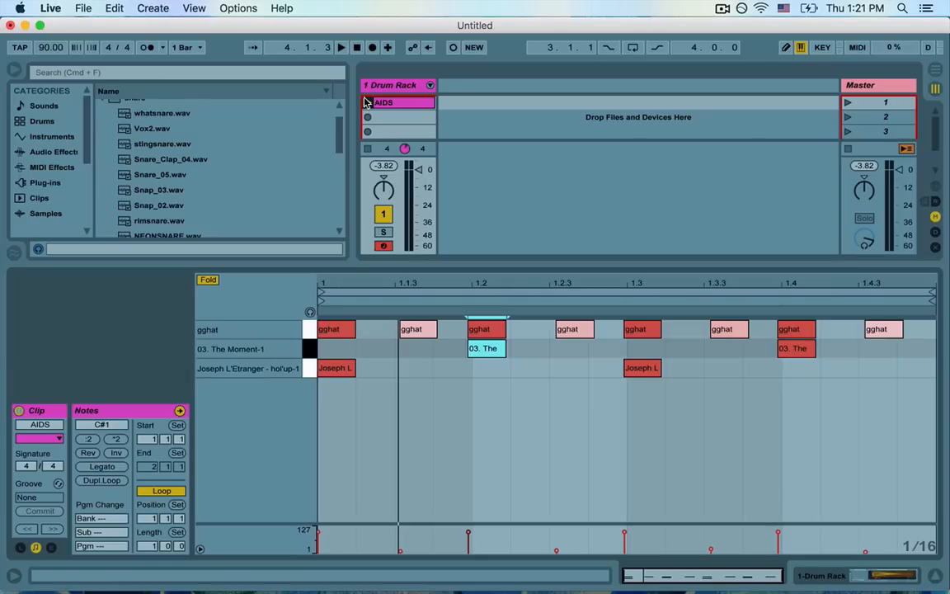
# Add a ghost kick note slightly after 1.4.4 with a velocity of 21, and start playback.
pyautogui.doubleClick(912, 368)
pyautogui.moveTo(901, 526); pyautogui.dragTo(901, 536)
pyautogui.moveTo(922, 369); pyautogui.dragTo(930, 369)
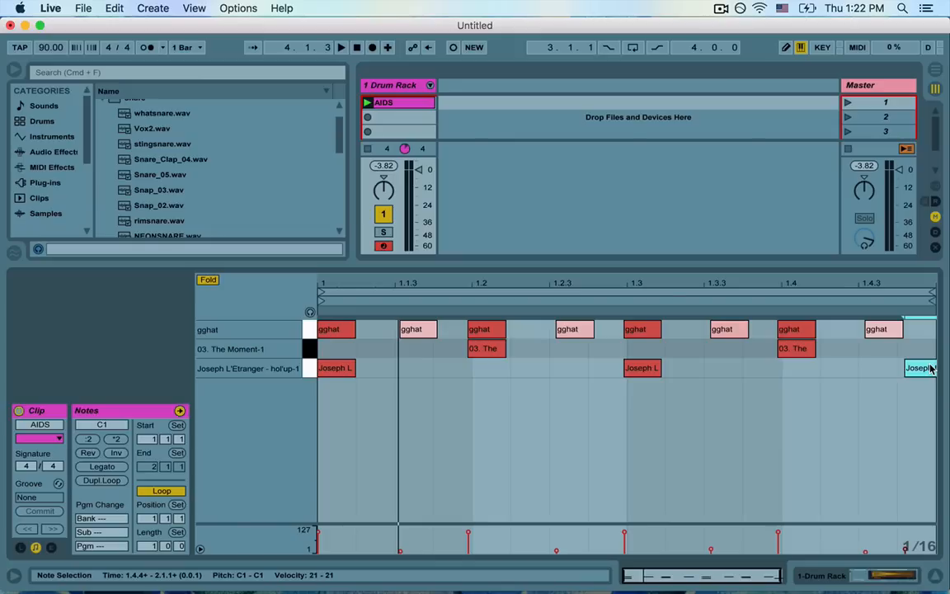
pyautogui.moveTo(932, 368); pyautogui.dragTo(920, 366)
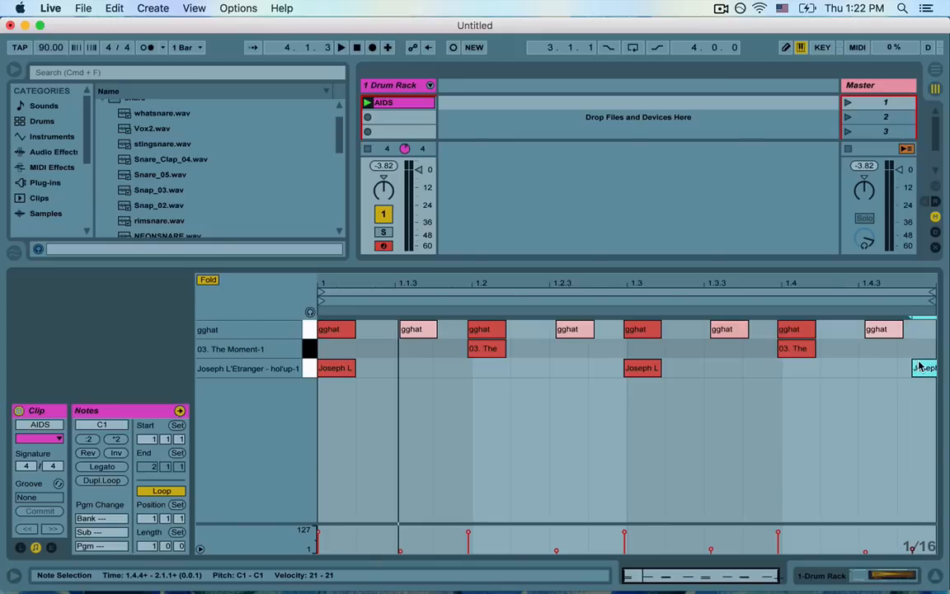
pyautogui.press('space')
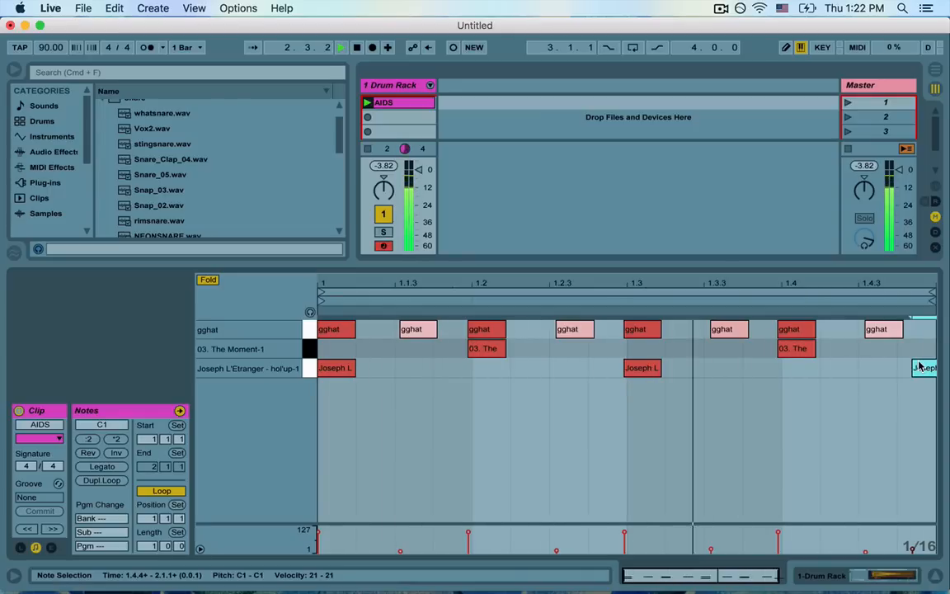
# Add another kick note slightly after 1.3.3 and lower its velocity to 43.
pyautogui.press('b')
pyautogui.click(724, 369)
pyautogui.press('b')
pyautogui.moveTo(724, 369); pyautogui.dragTo(732, 369)
pyautogui.moveTo(712, 524); pyautogui.dragTo(714, 539)
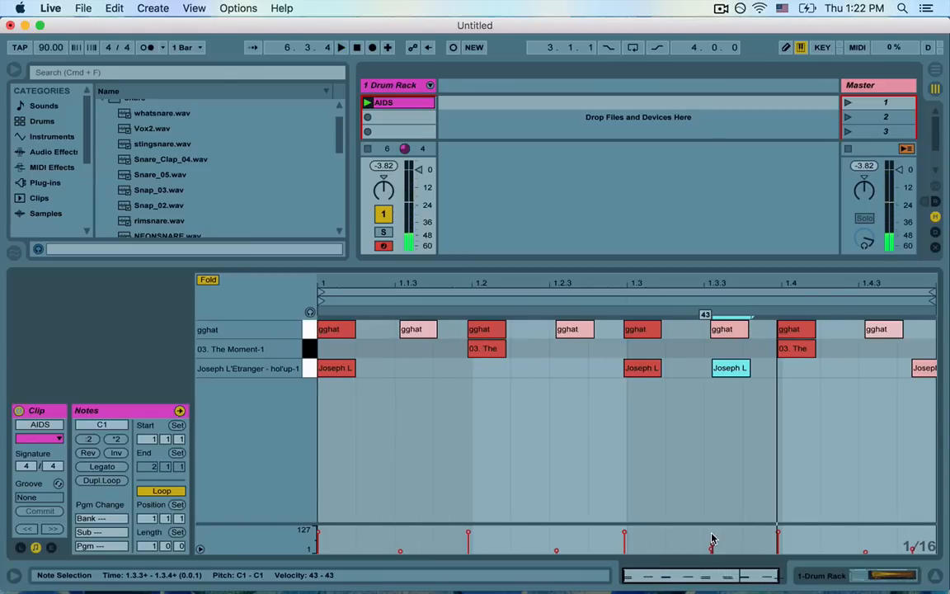
# Show the Drum Rack device and load normalride.wav from the cymbals folder onto the empty D#1 pad.
pyautogui.click(800, 574)
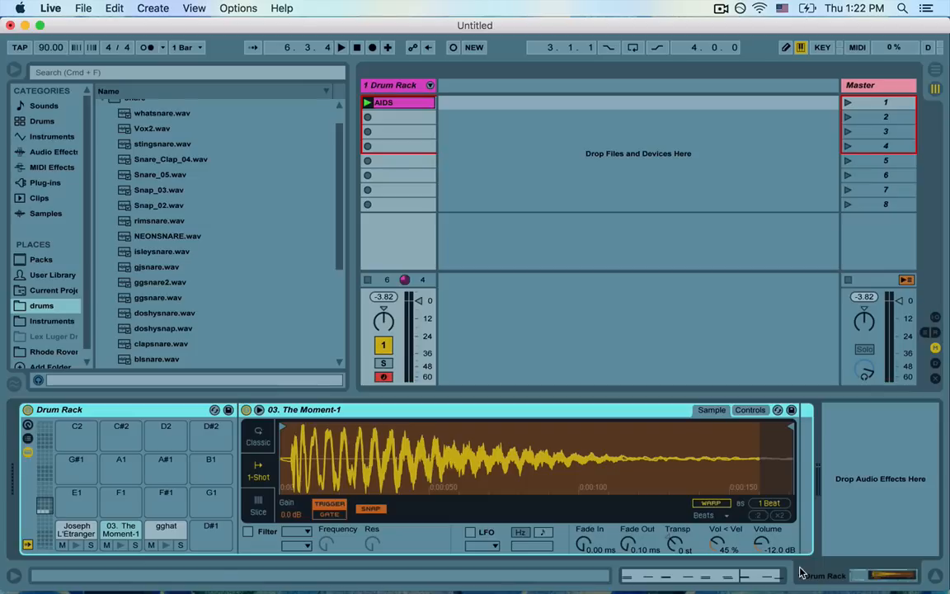
pyautogui.scroll(5, 256, 238)
pyautogui.click(101, 122)
pyautogui.click(100, 122)
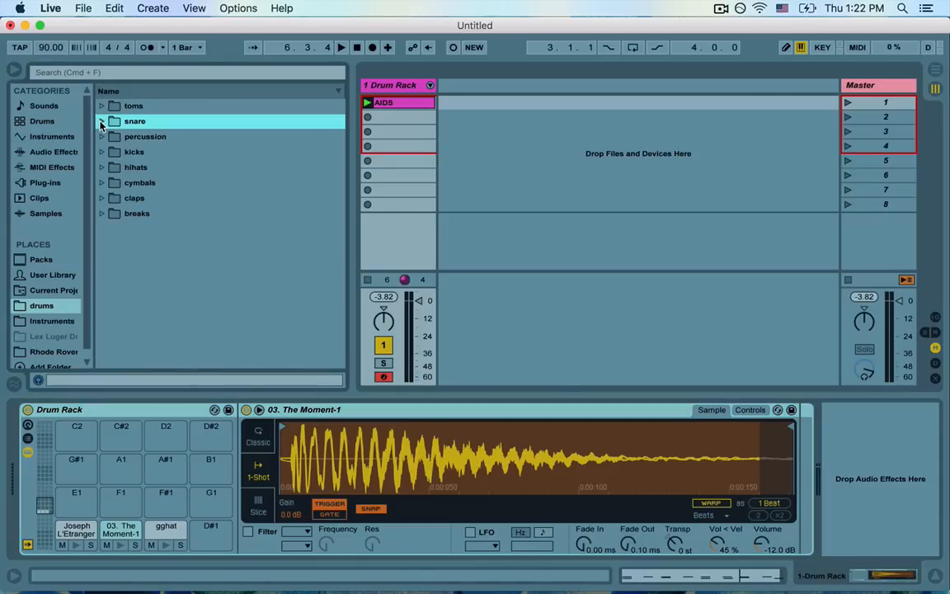
pyautogui.click(100, 184)
pyautogui.scroll(-1, 107, 207)
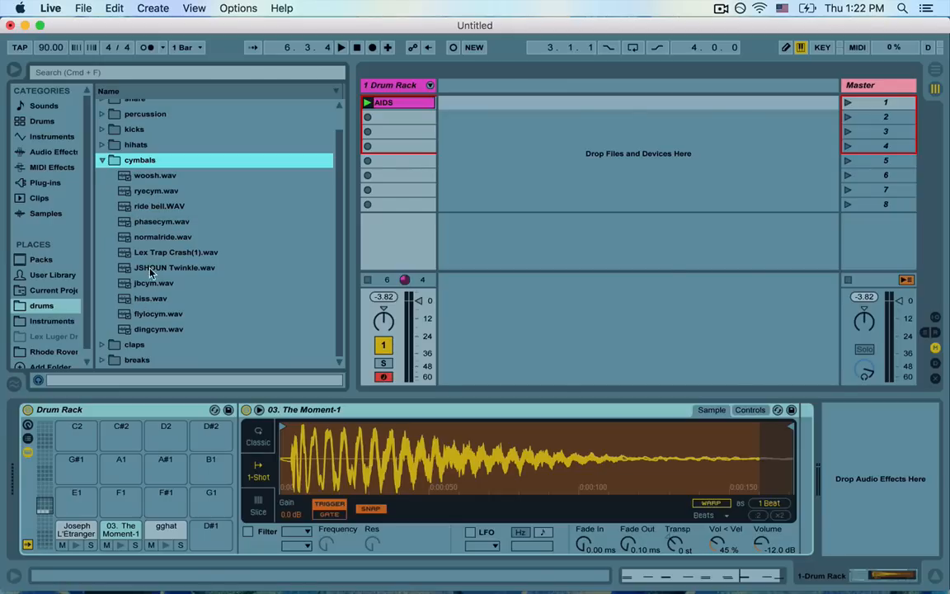
pyautogui.moveTo(163, 239); pyautogui.dragTo(211, 541)
pyautogui.click(211, 538)
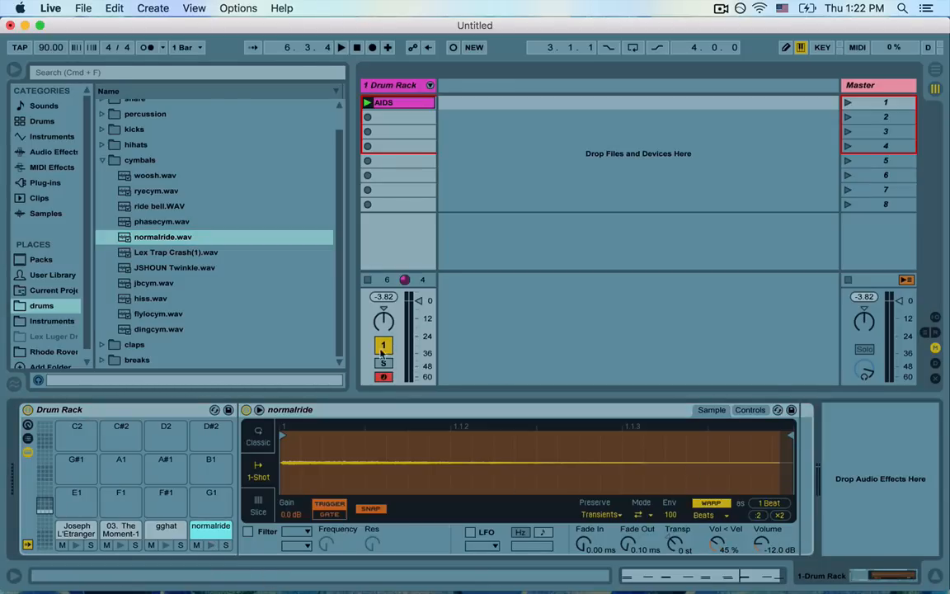
# Raise the normalride sample's volume to -2.86 dB.
pyautogui.click(509, 459)
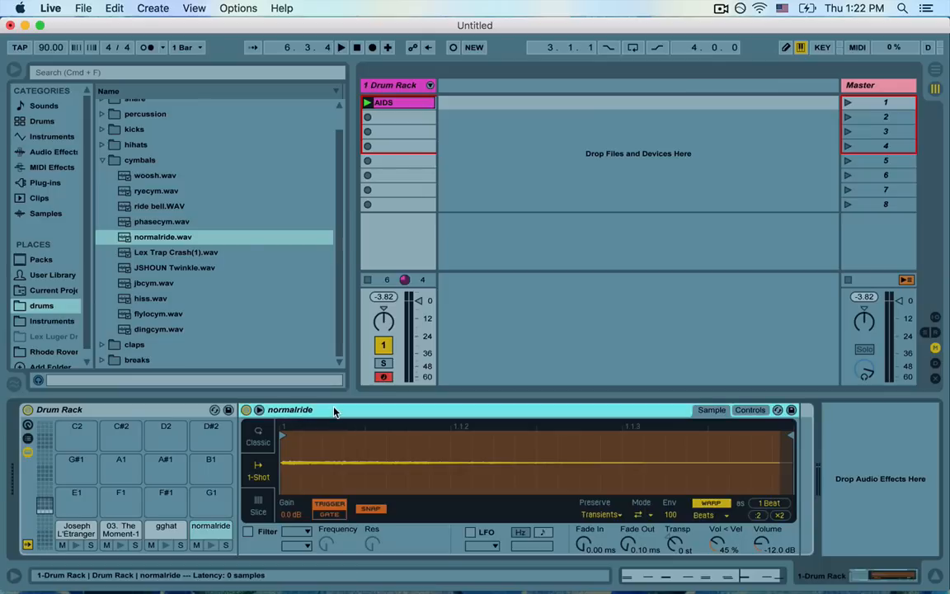
pyautogui.click(761, 549)
pyautogui.moveTo(761, 549); pyautogui.dragTo(761, 542)
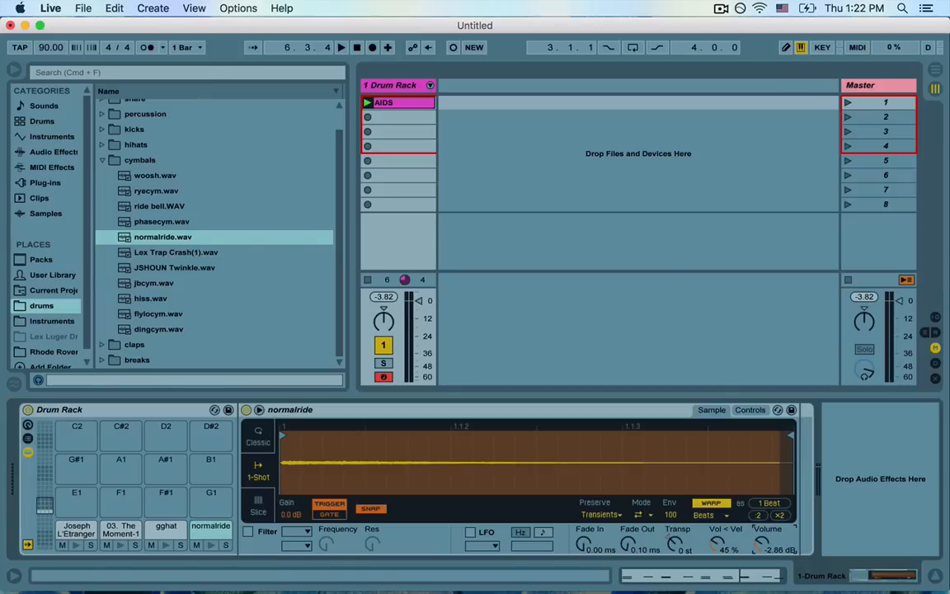
# Add a normalride note at 1.3.3 in the clip and nudge it slightly later to line up with the gghat note.
pyautogui.hotkey('shift', 'Tab')
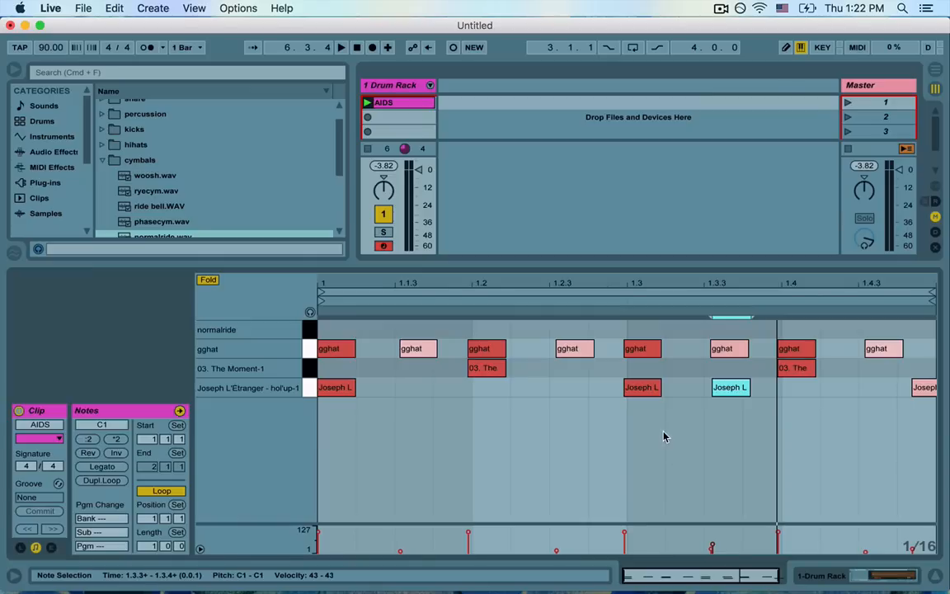
pyautogui.doubleClick(722, 327)
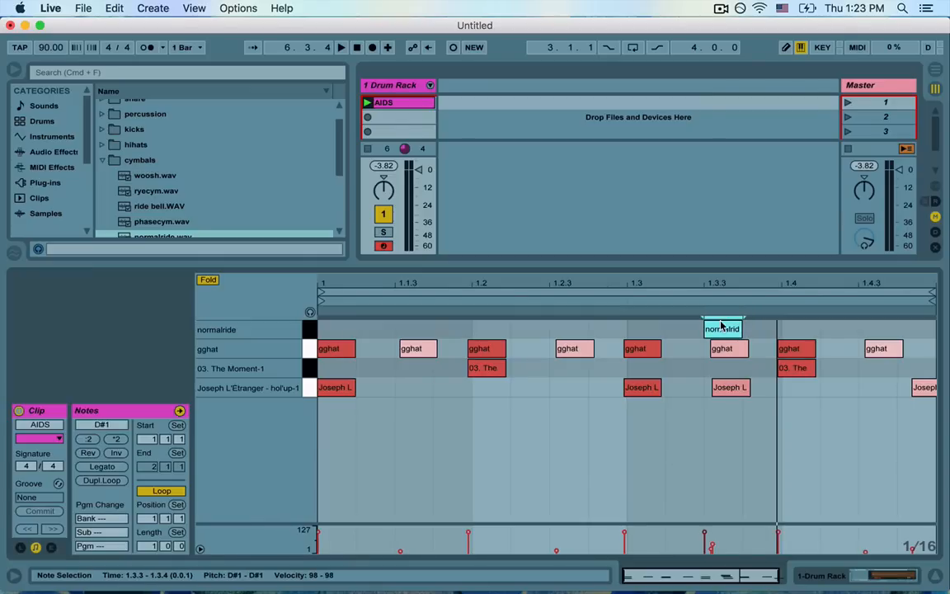
pyautogui.moveTo(718, 328); pyautogui.dragTo(725, 333)
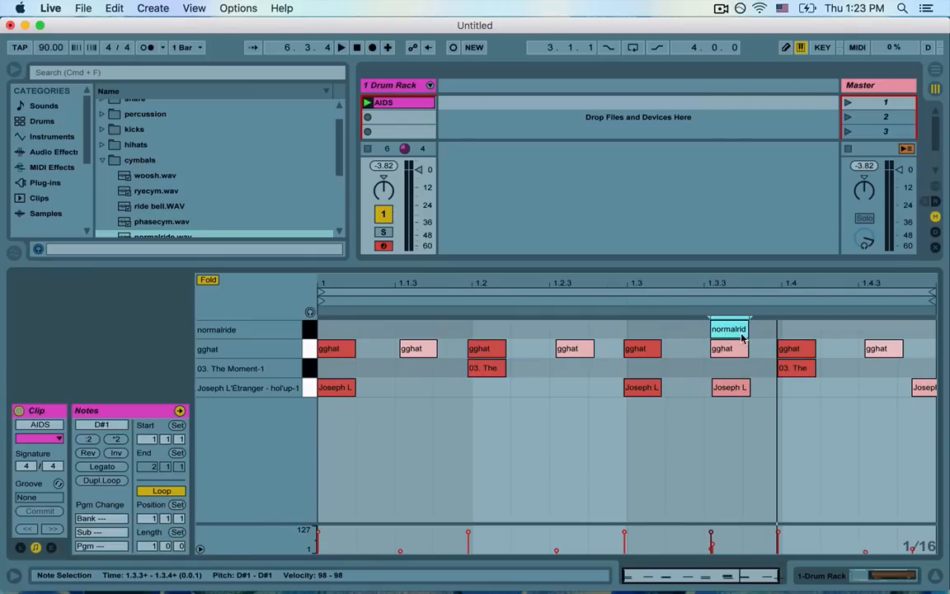
# Play back the clip, raise the normalride sample's volume a little further, and return to the clip's notes.
pyautogui.press('space')
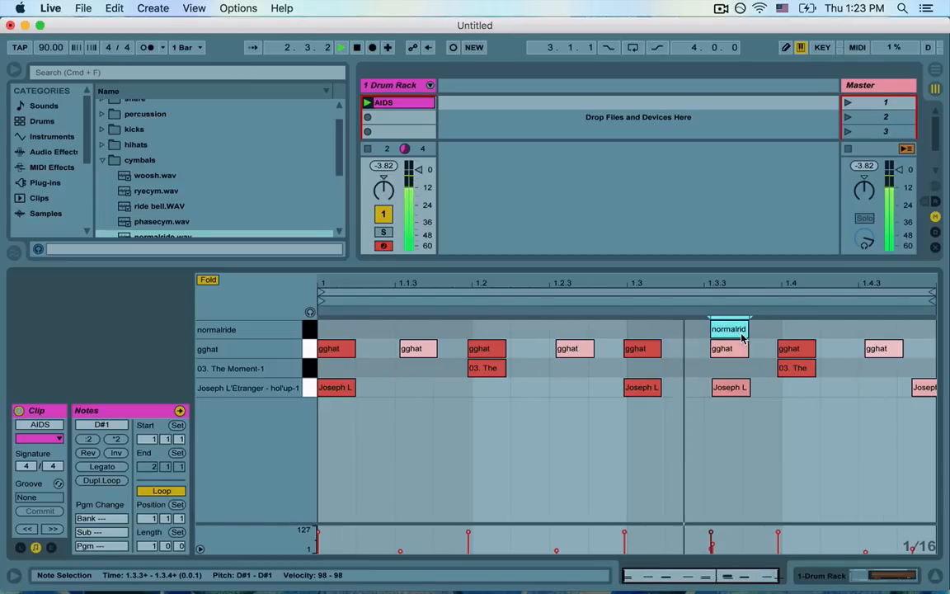
pyautogui.click(823, 576)
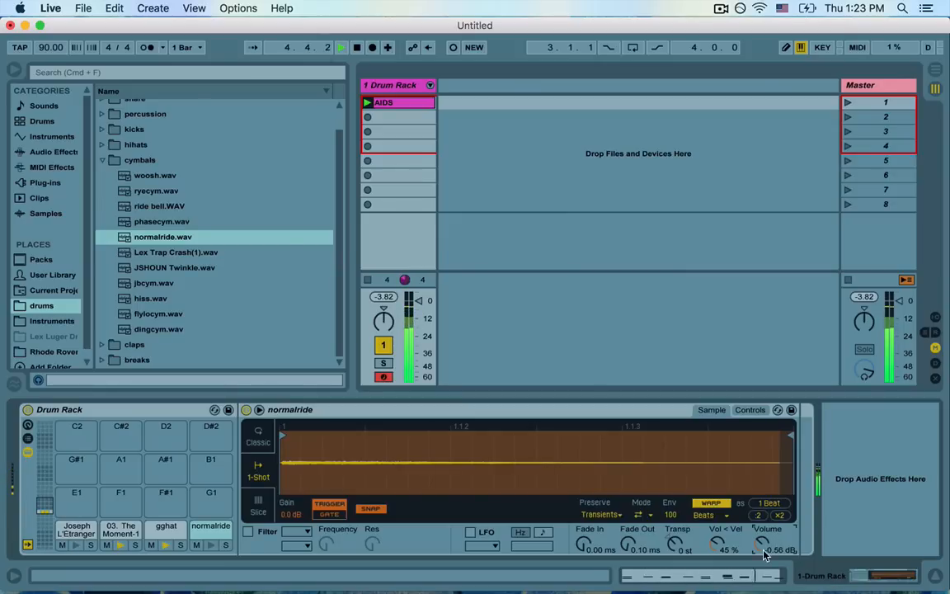
pyautogui.click(751, 575)
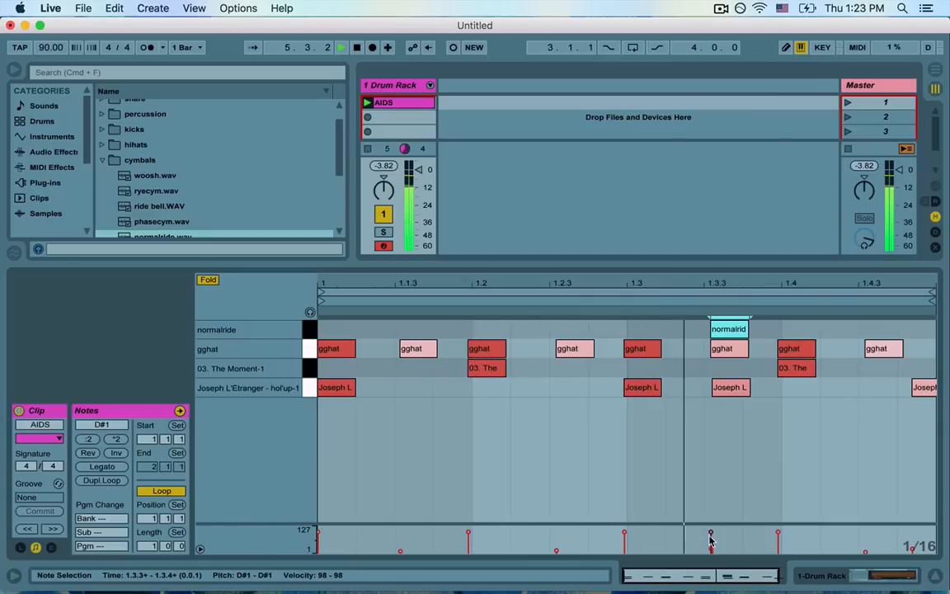
# Raise the velocity of the kick note just after 1.3.3 to 65 and stop playback.
pyautogui.click(726, 388)
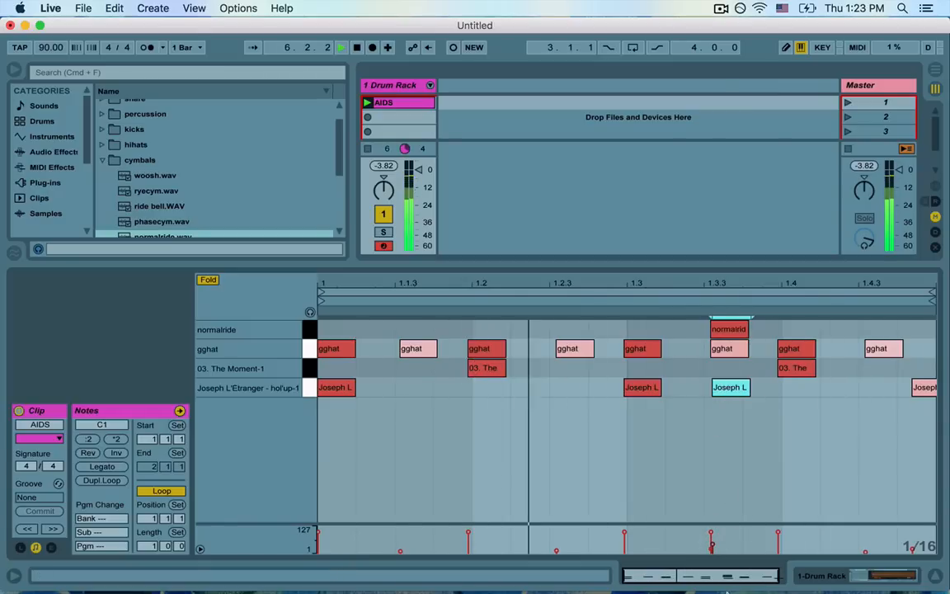
pyautogui.moveTo(711, 545); pyautogui.dragTo(714, 542)
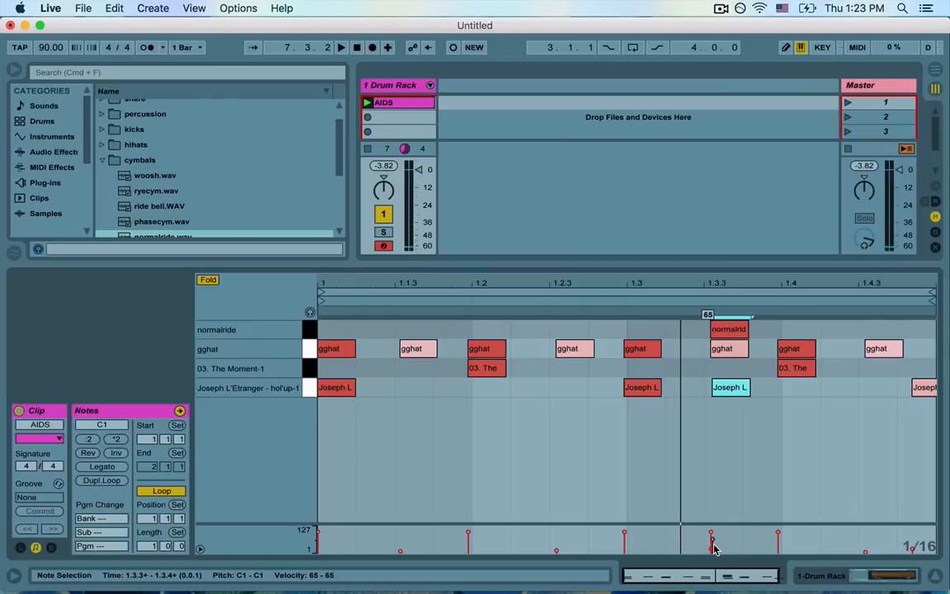
pyautogui.click(693, 295)
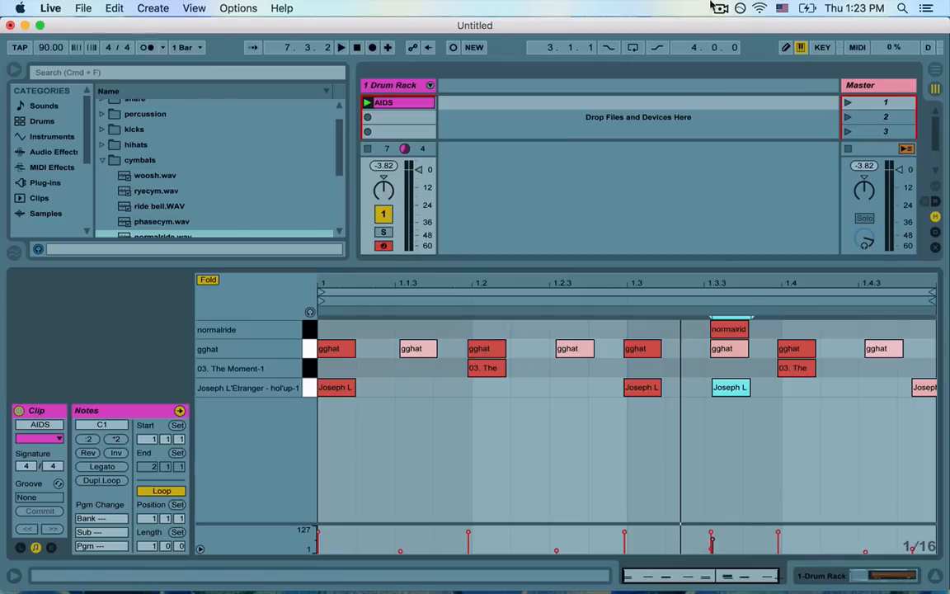